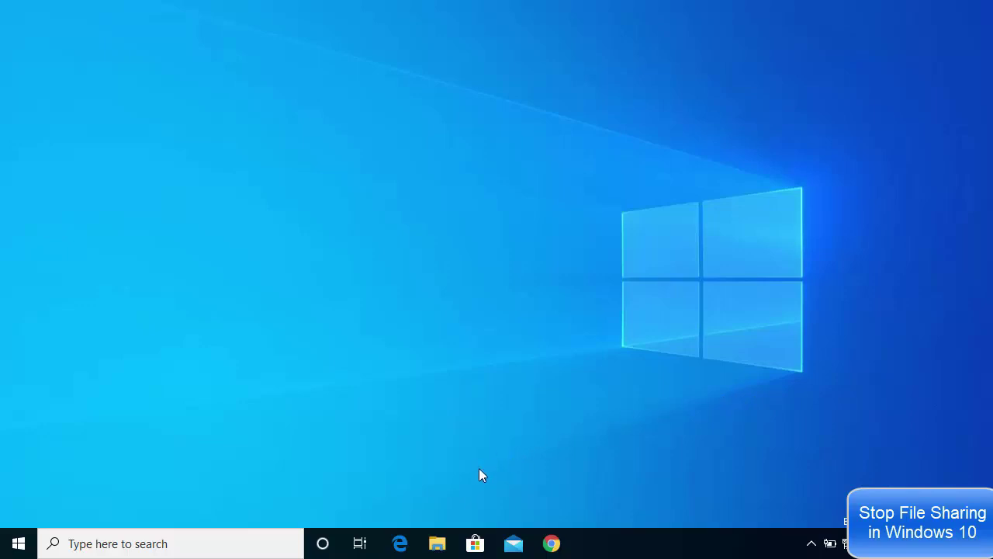
- Launch File Explorer from the taskbar so it opens at Quick access
left_click(438, 542)
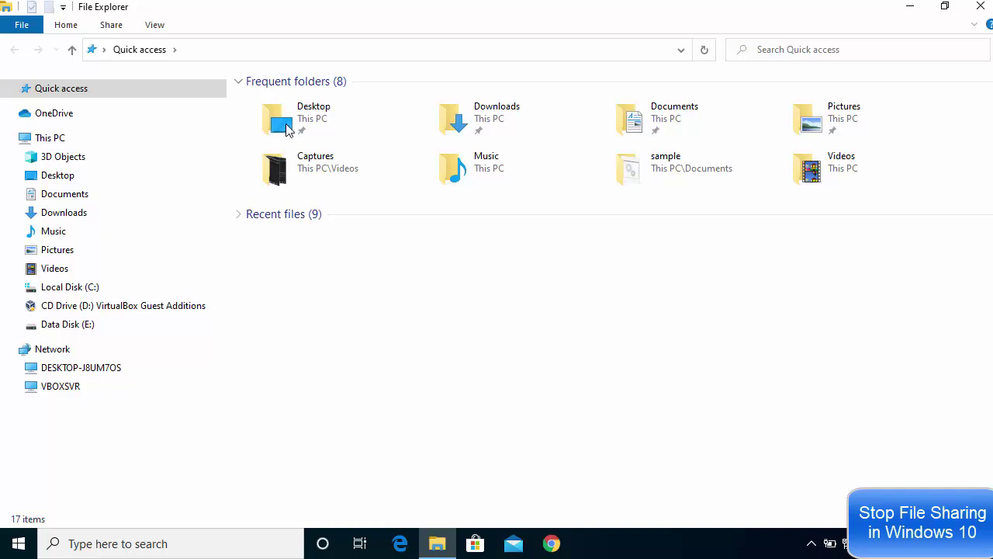
- Replace the address bar path with \\localhost, picking it from the autocomplete suggestions
left_click(225, 55)
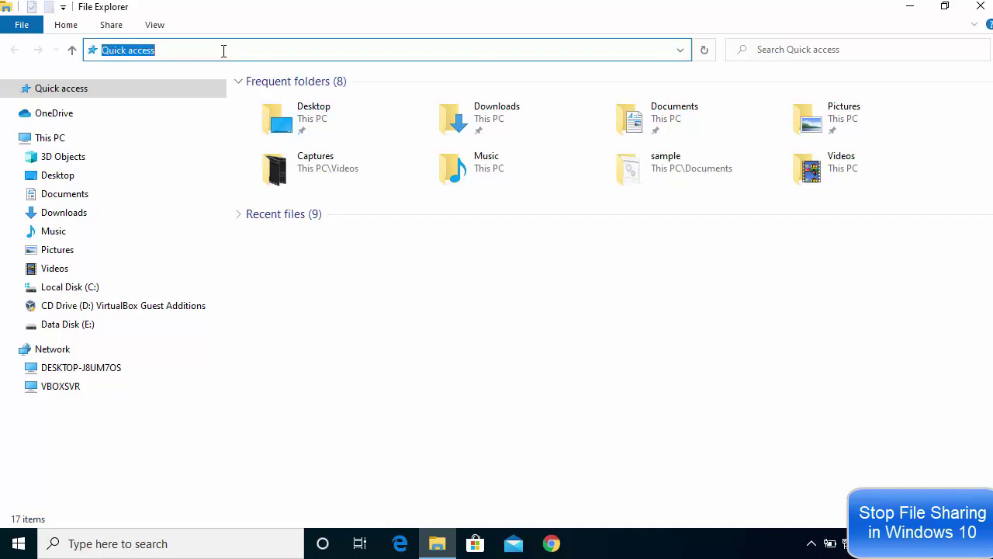
key("BackSpace")
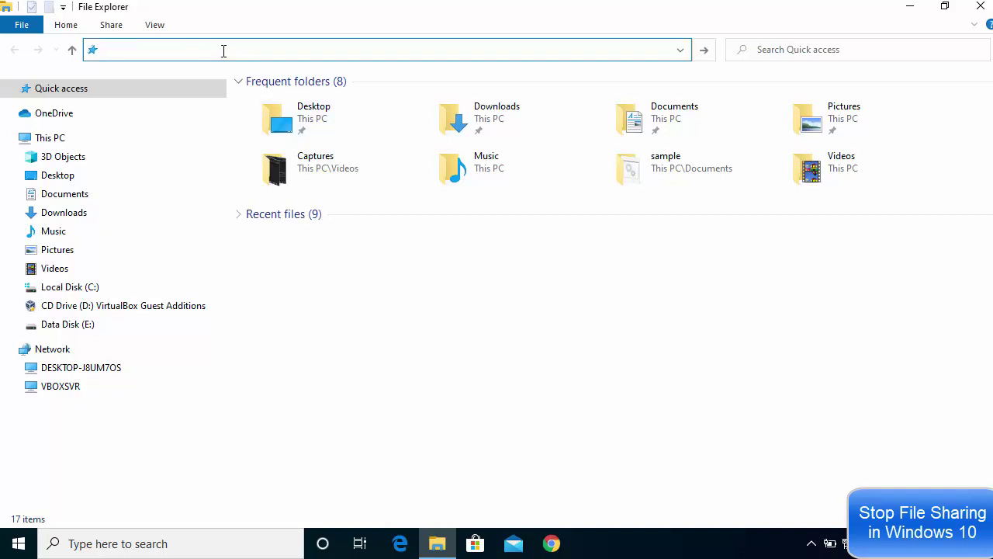
type("\\\\DESKTOP-J8UM7OS")
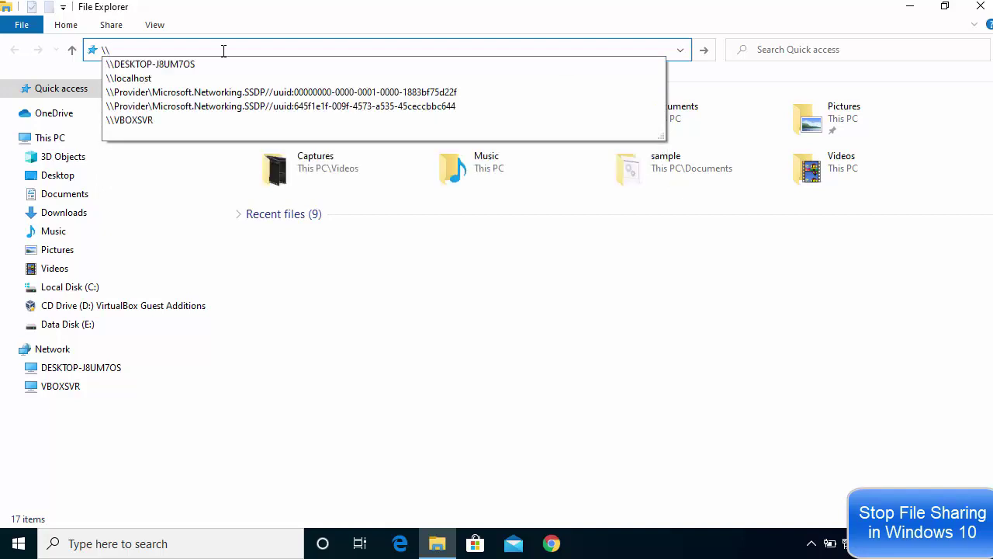
key("Down")
key("Down")
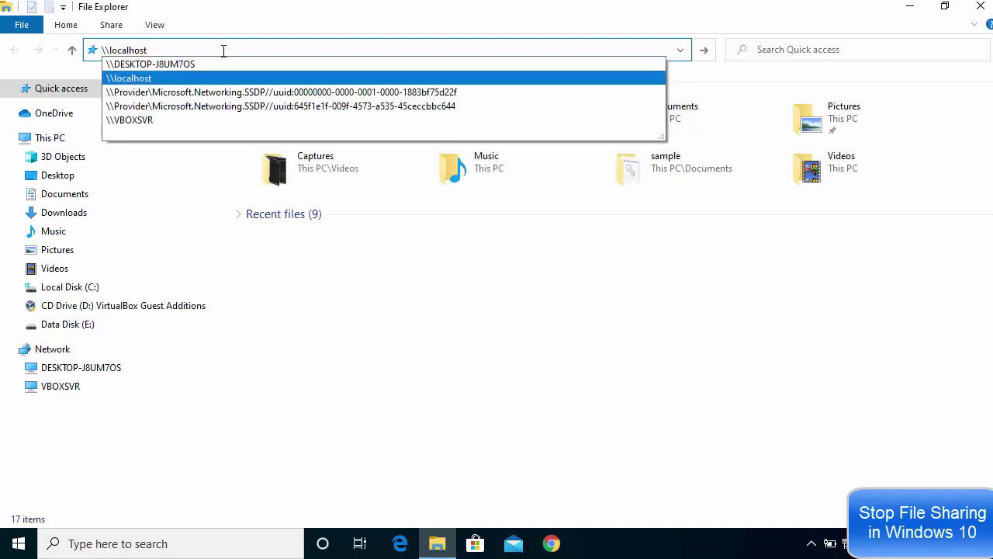
key("Return")
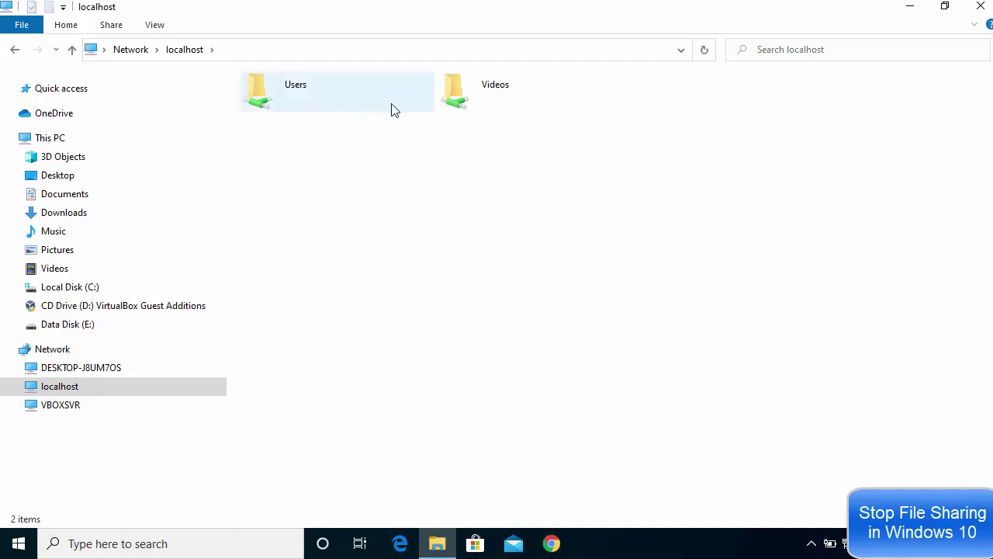
- Uncheck Share this folder for Videos in Advanced Sharing, confirm, and refresh localhost
right_click(494, 102)
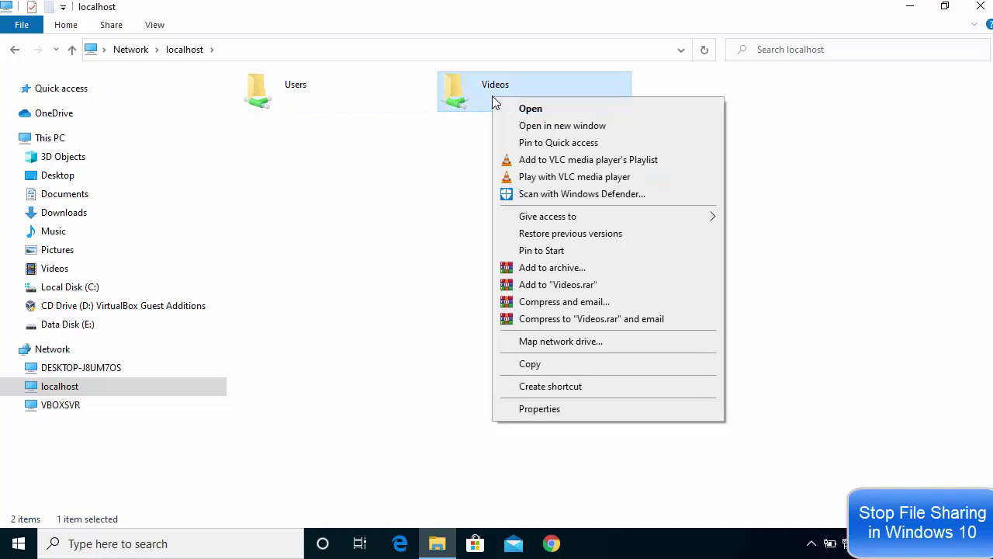
left_click(539, 408)
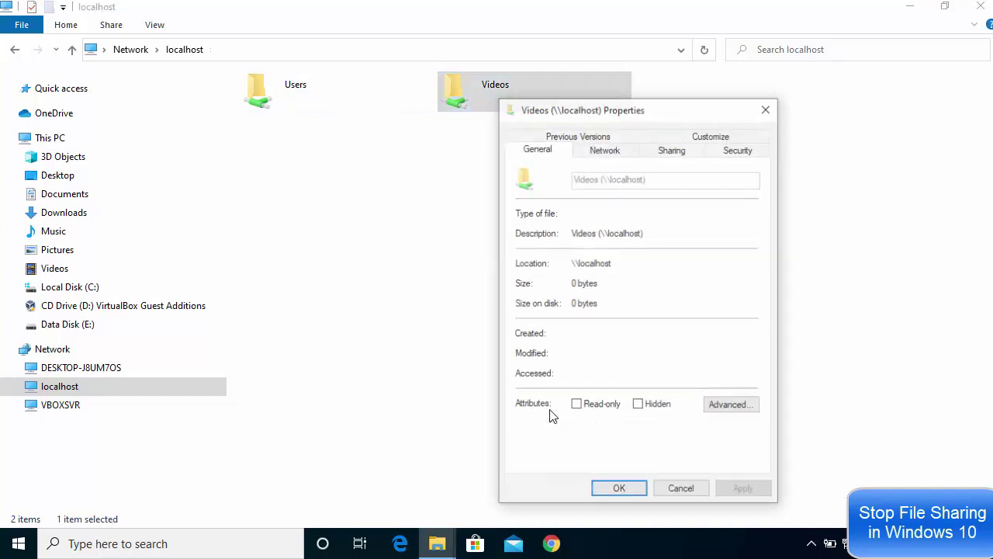
left_click(672, 150)
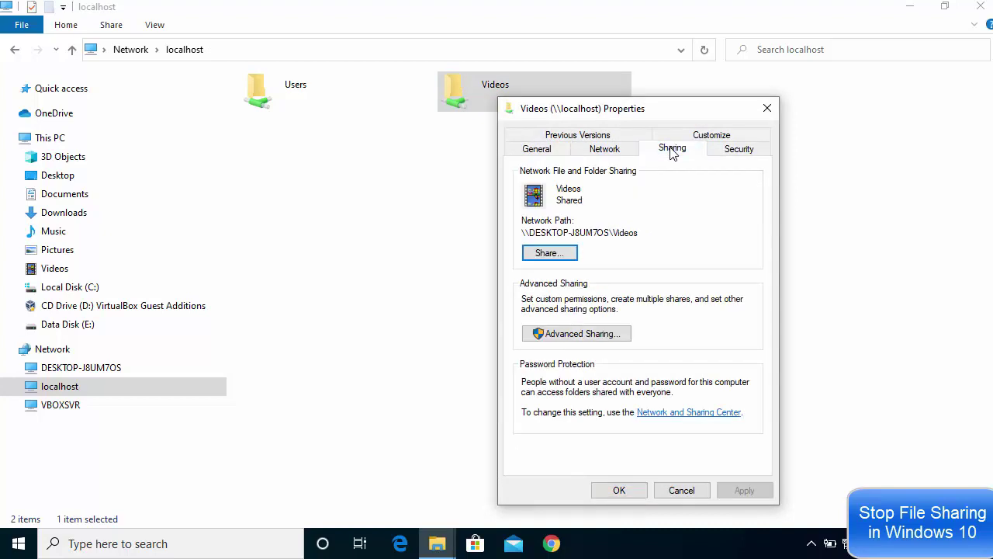
left_click(583, 338)
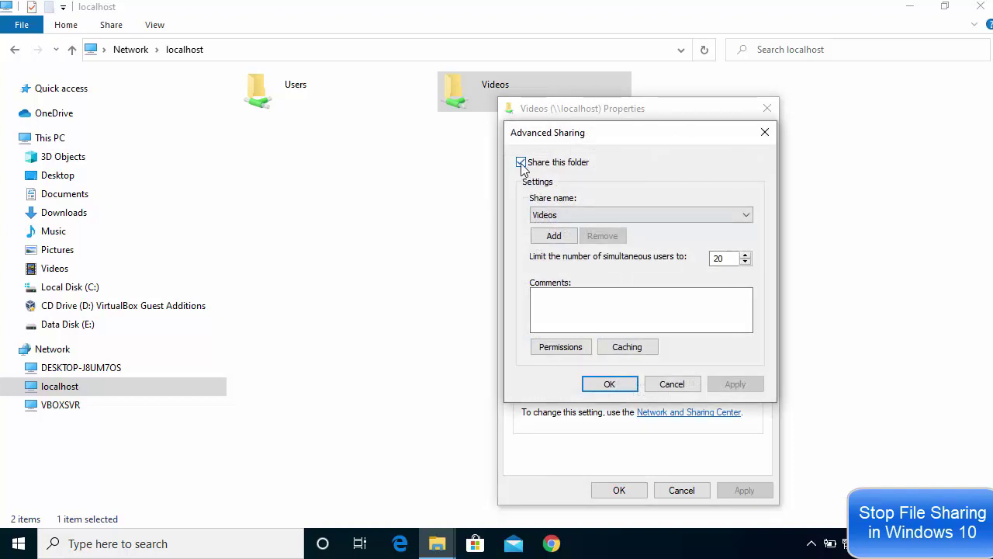
left_click(521, 163)
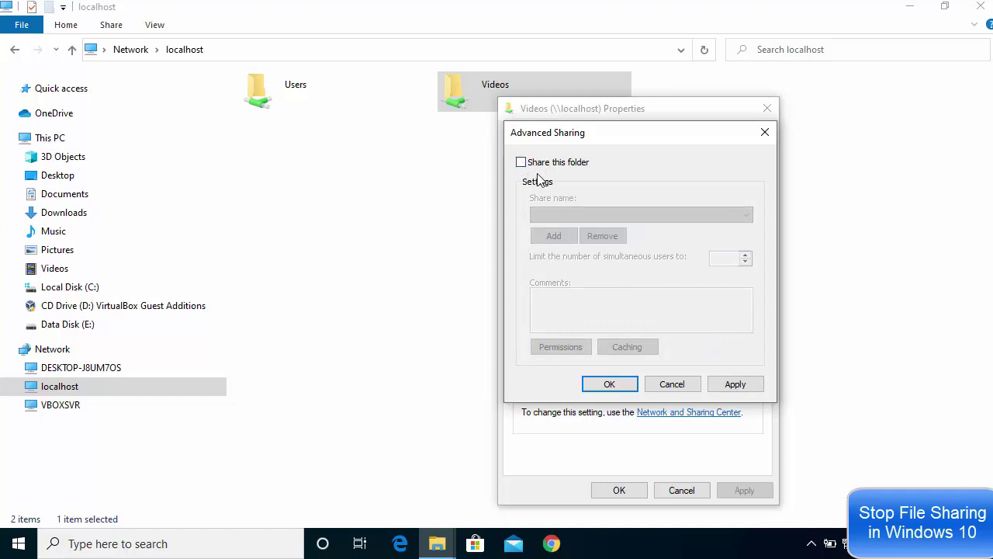
left_click(735, 383)
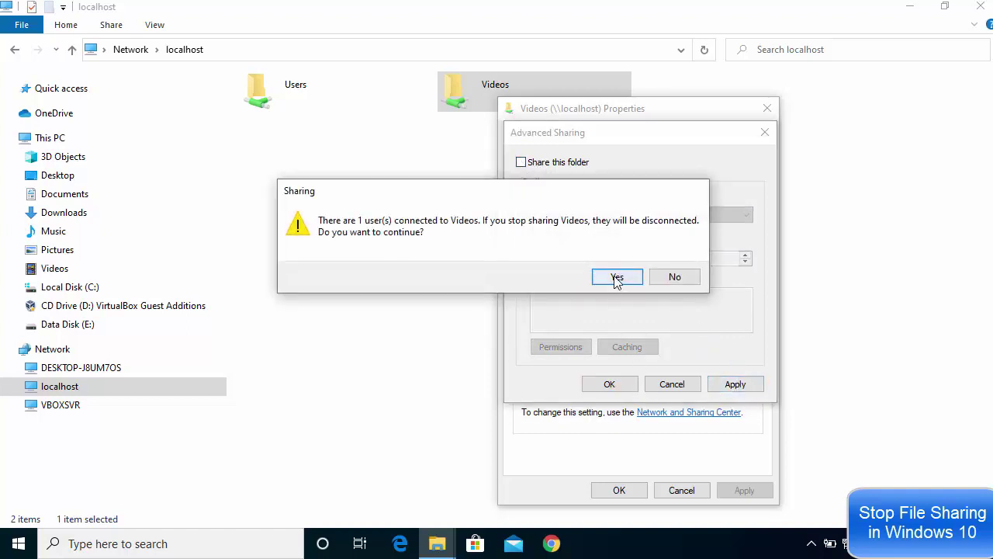
left_click(617, 278)
left_click(619, 386)
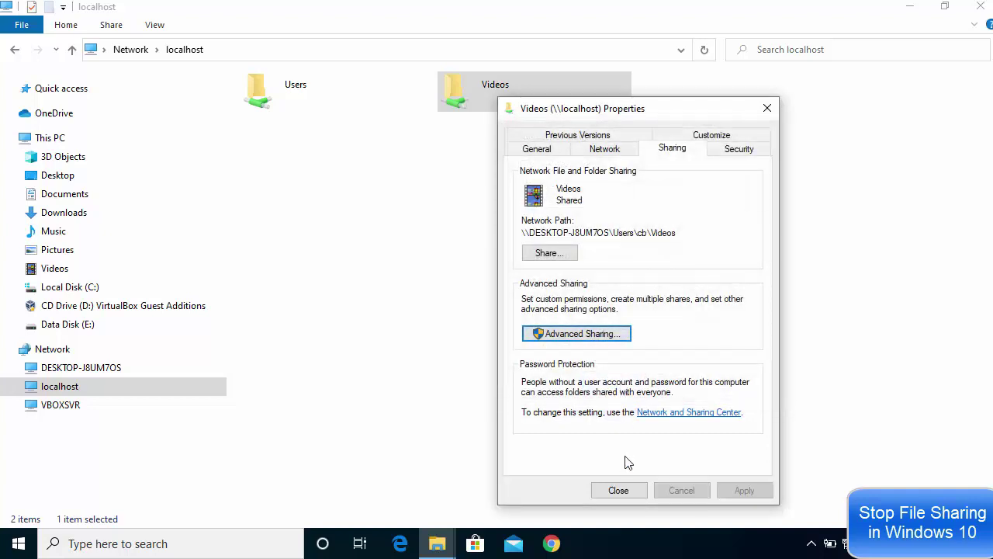
left_click(628, 491)
right_click(497, 190)
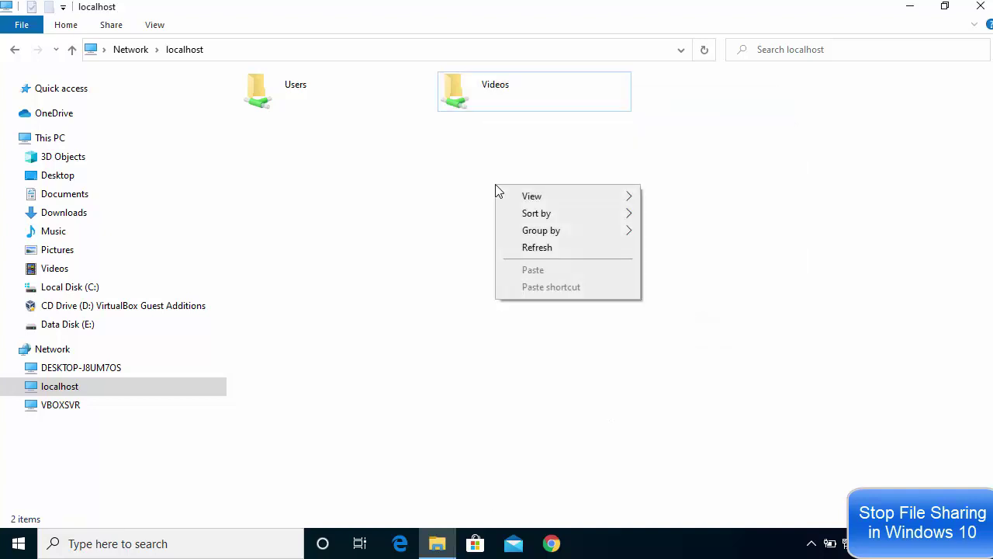
left_click(538, 248)
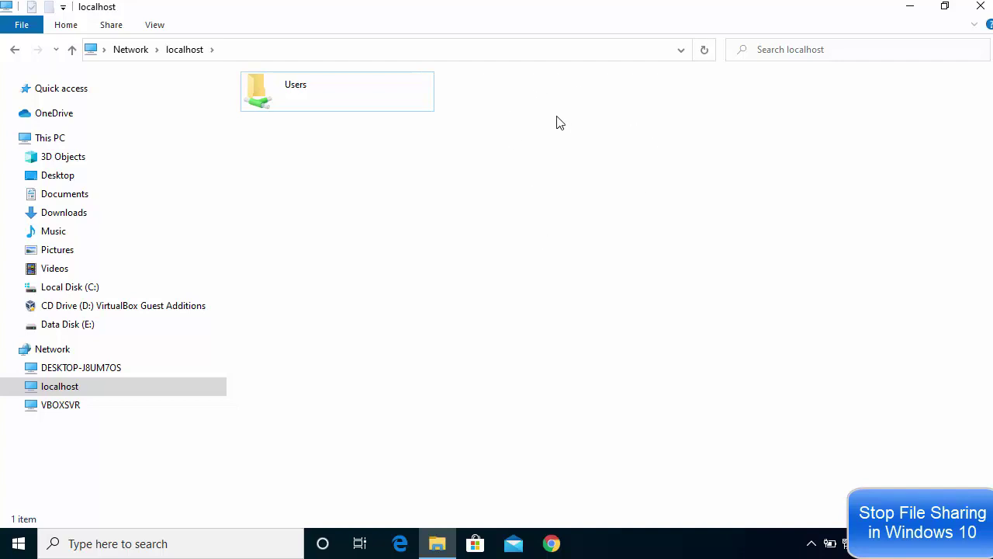
- Open the Users share's Advanced Sharing settings and uncheck Share this folder
left_click(473, 54)
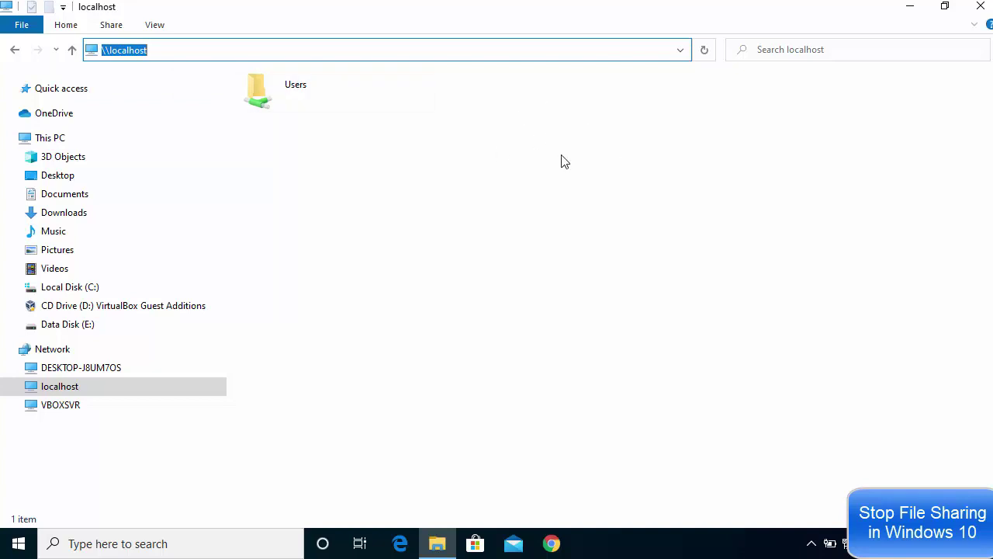
left_click(315, 90)
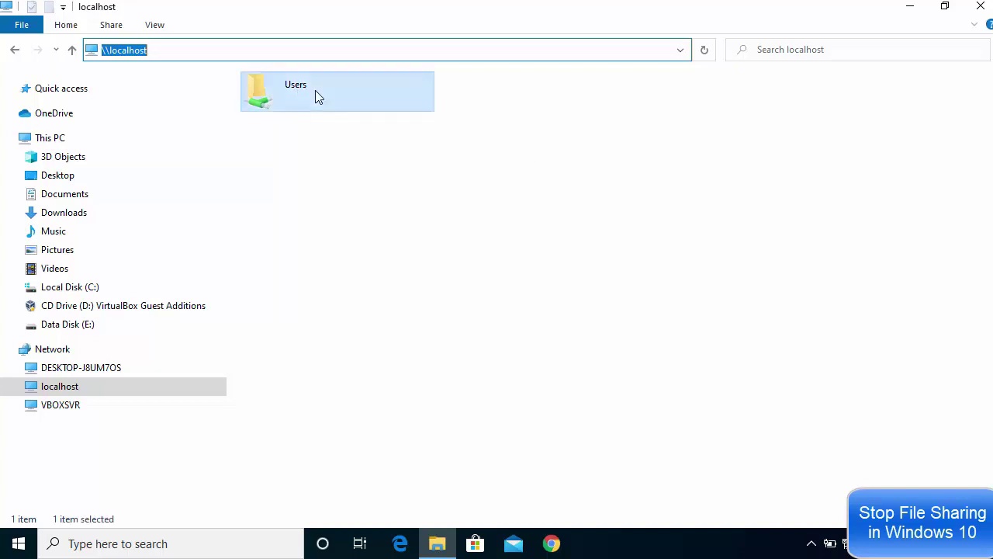
right_click(315, 90)
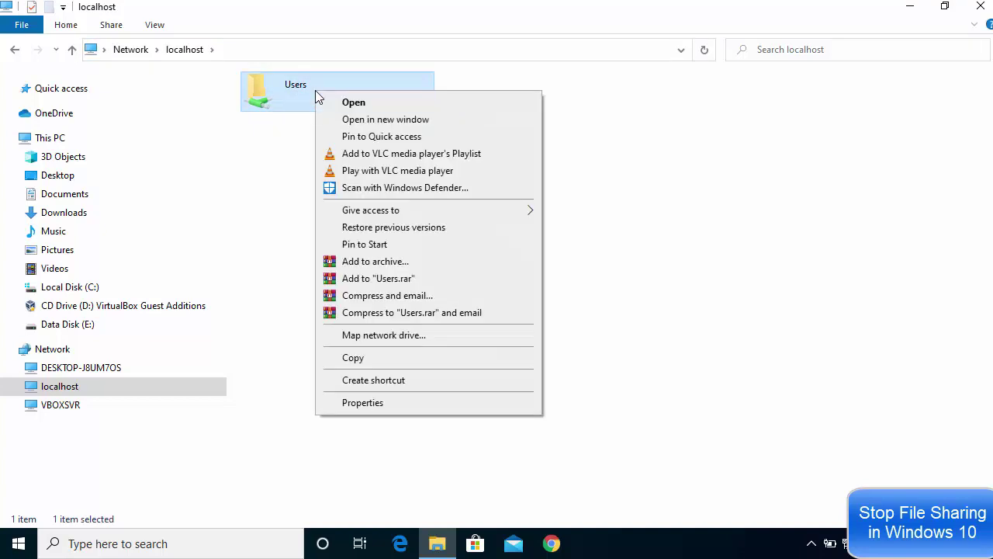
left_click(387, 403)
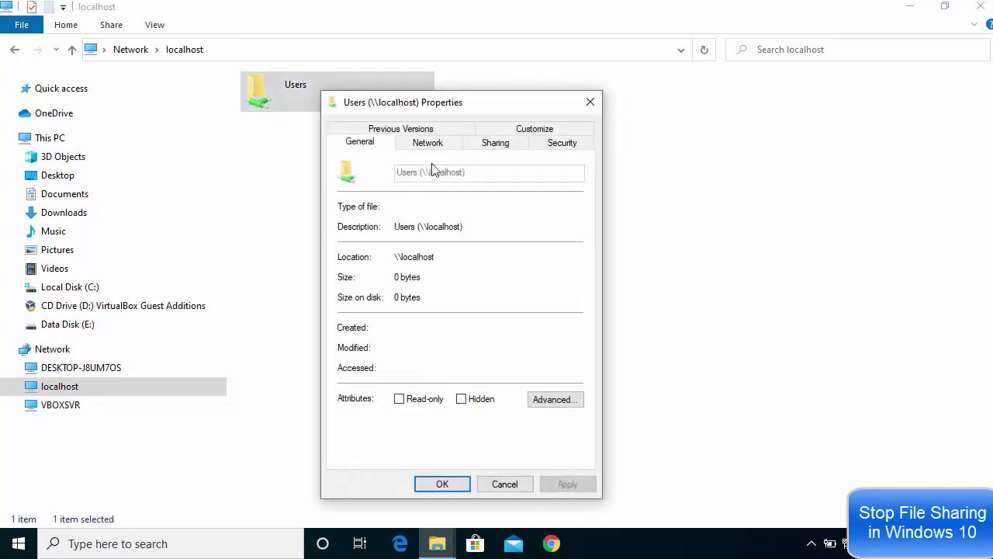
left_click(492, 148)
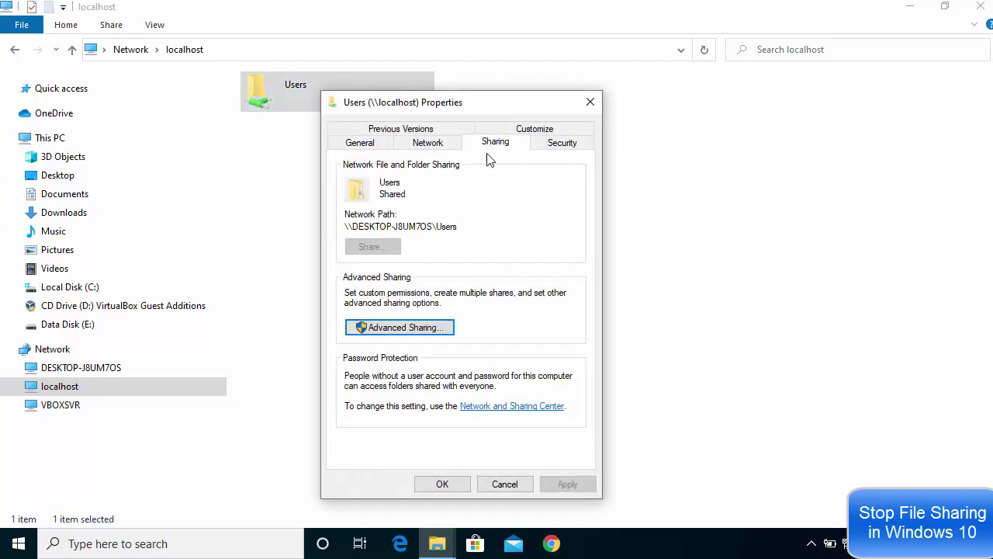
left_click(405, 334)
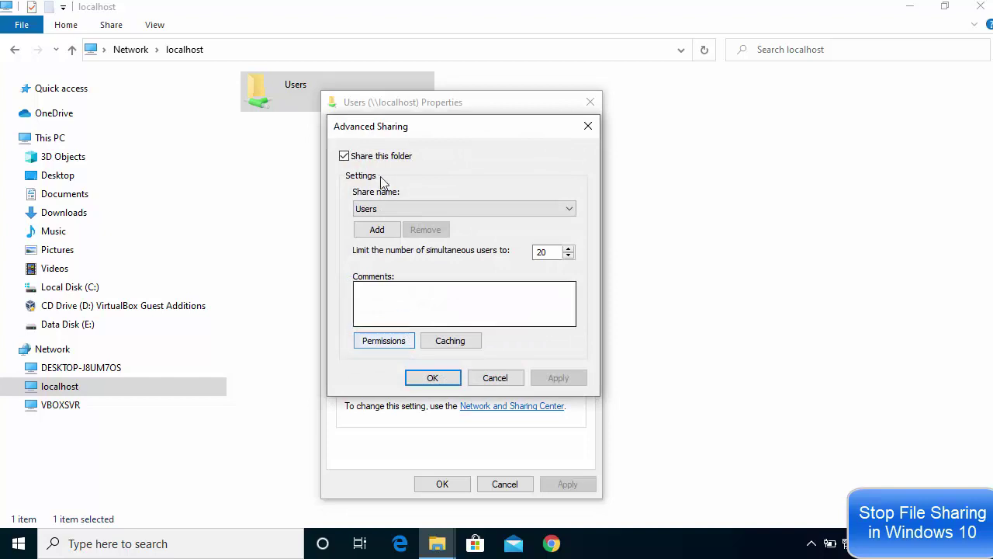
left_click(343, 155)
- Apply stopping the Users share, dismiss the attribute error, and refresh the empty localhost listing
left_click(557, 378)
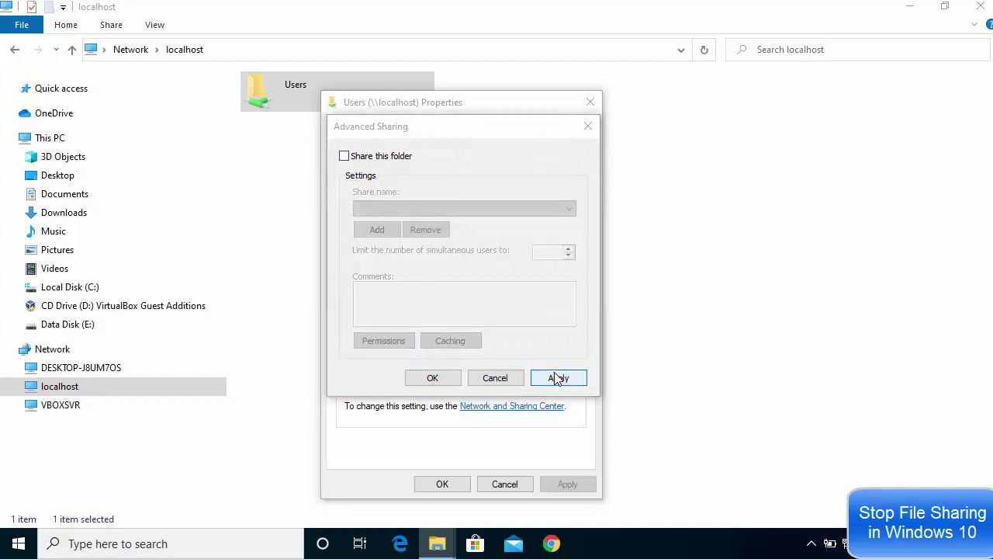
left_click(618, 276)
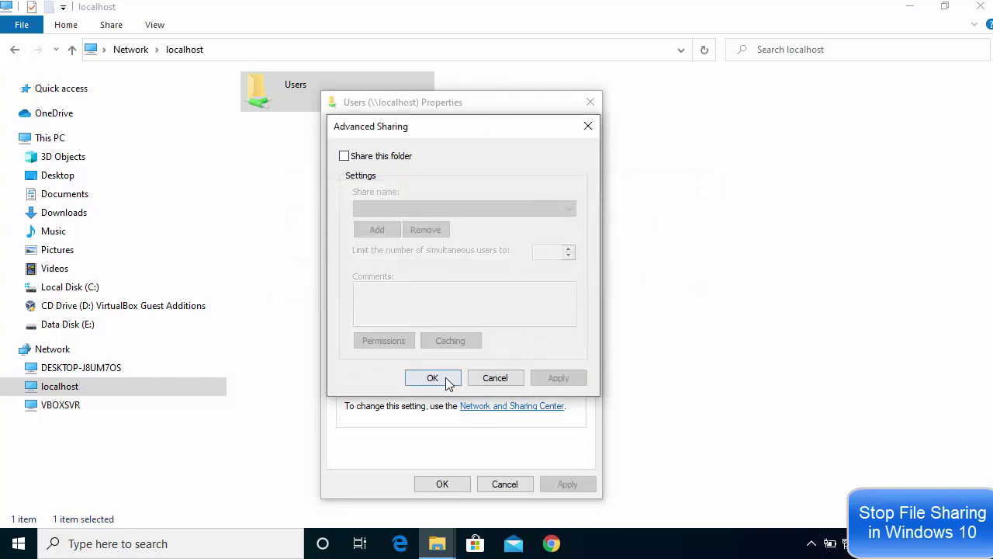
left_click(445, 380)
left_click(442, 484)
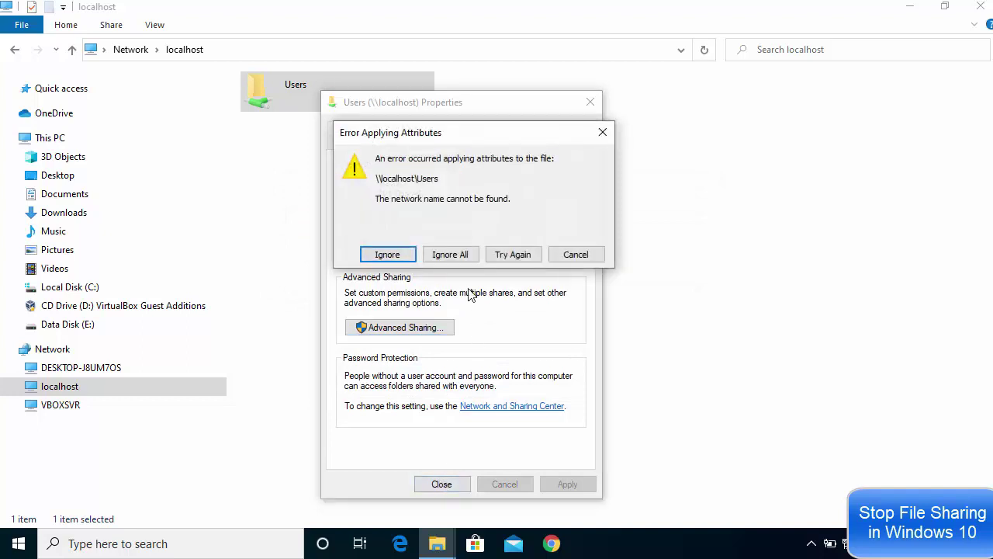
left_click(439, 253)
left_click(426, 212)
right_click(436, 208)
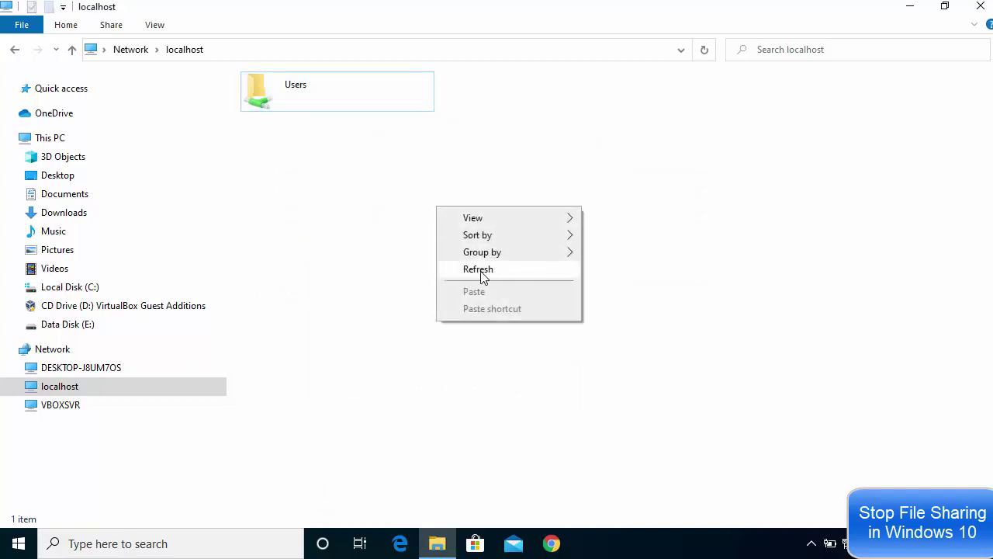
left_click(479, 270)
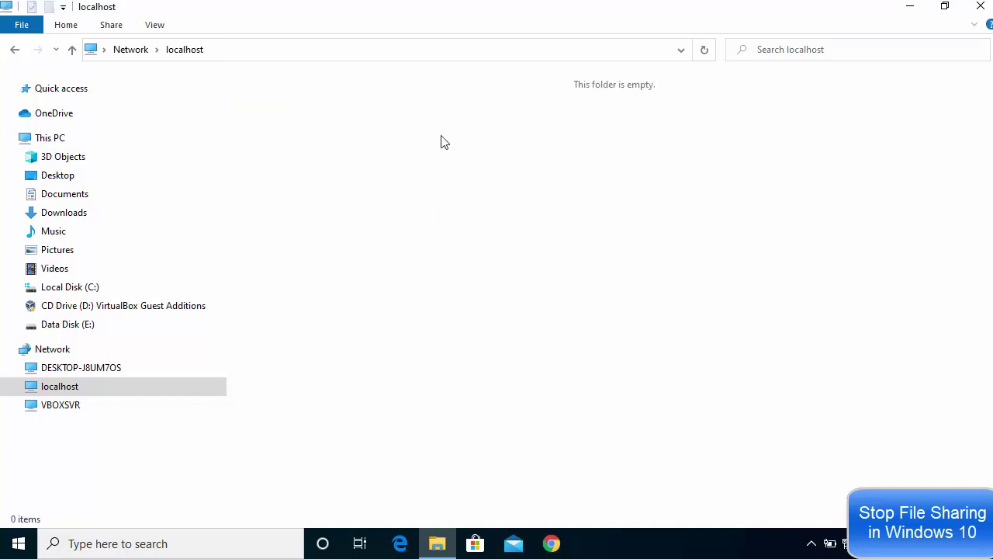
- Cancel the path edit and open the local Videos folder from the navigation pane
left_click(326, 49)
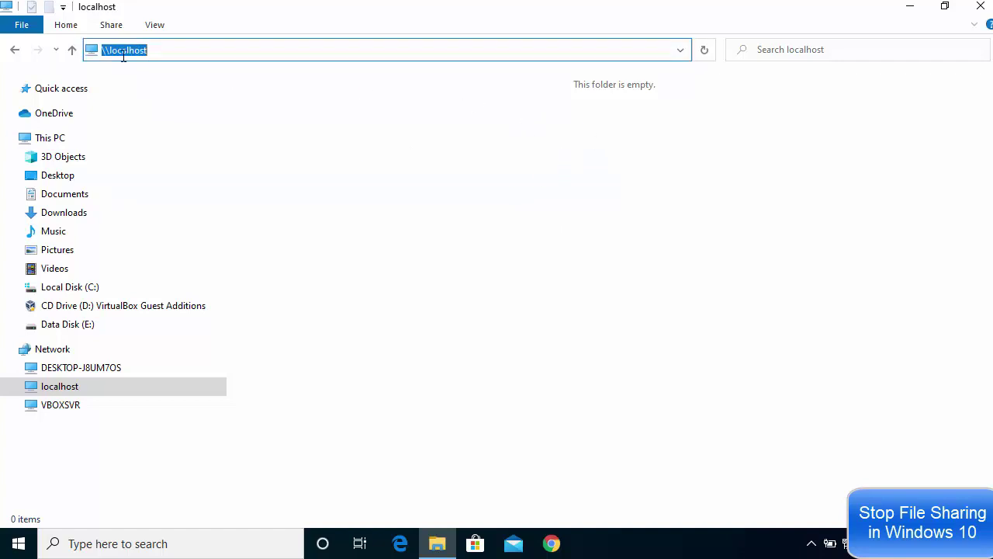
left_click(628, 179)
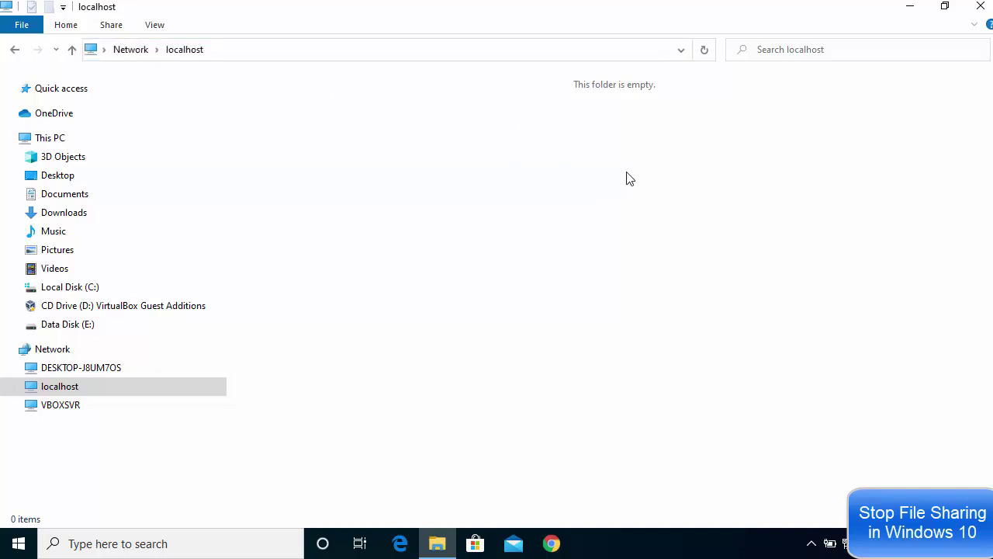
left_click(100, 271)
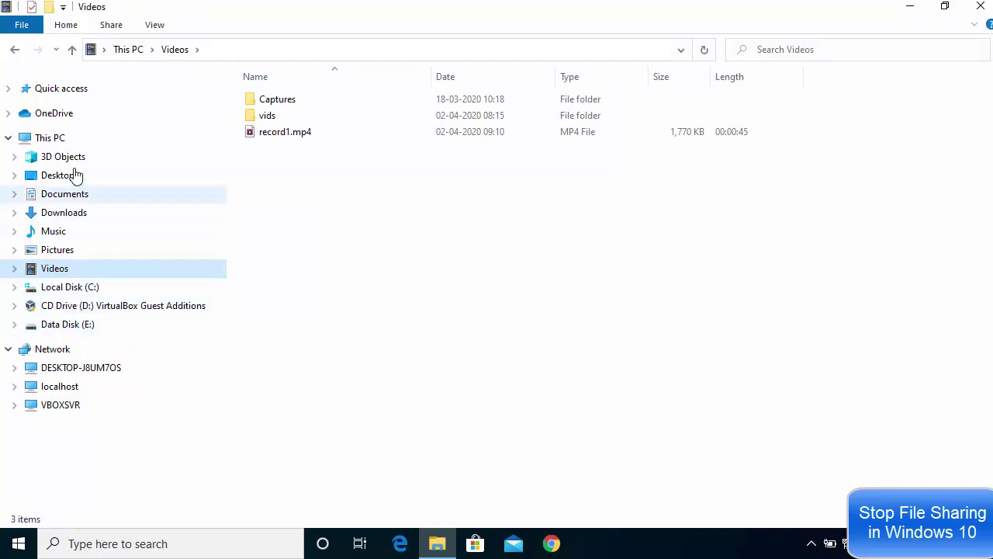
- Go to This PC and show the Give access to options for the Videos folder
left_click(73, 140)
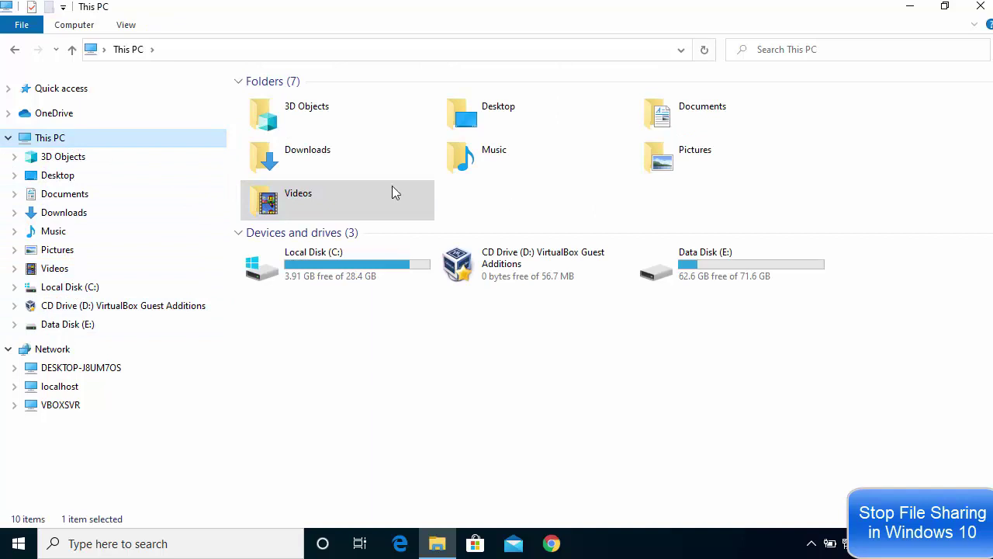
right_click(326, 200)
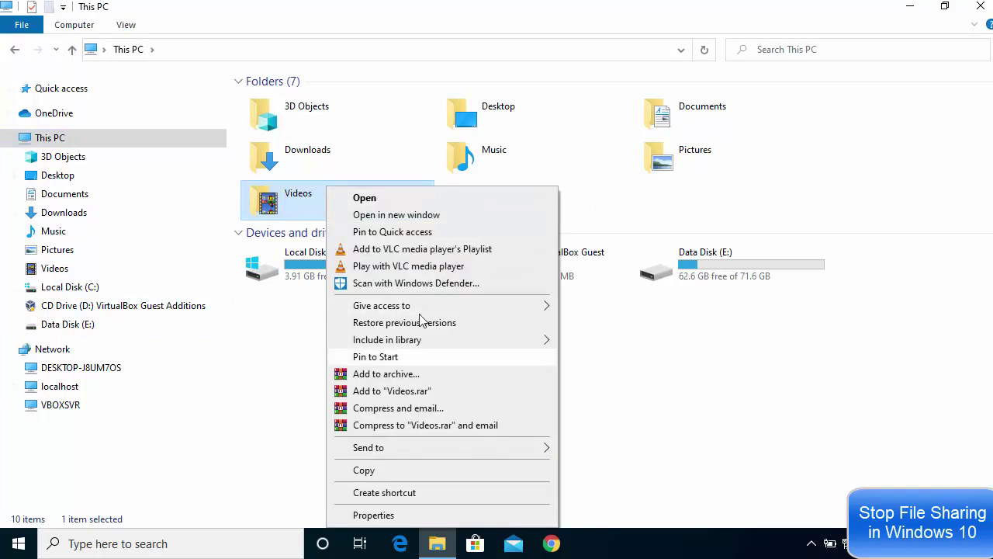
mouse_move(443, 308)
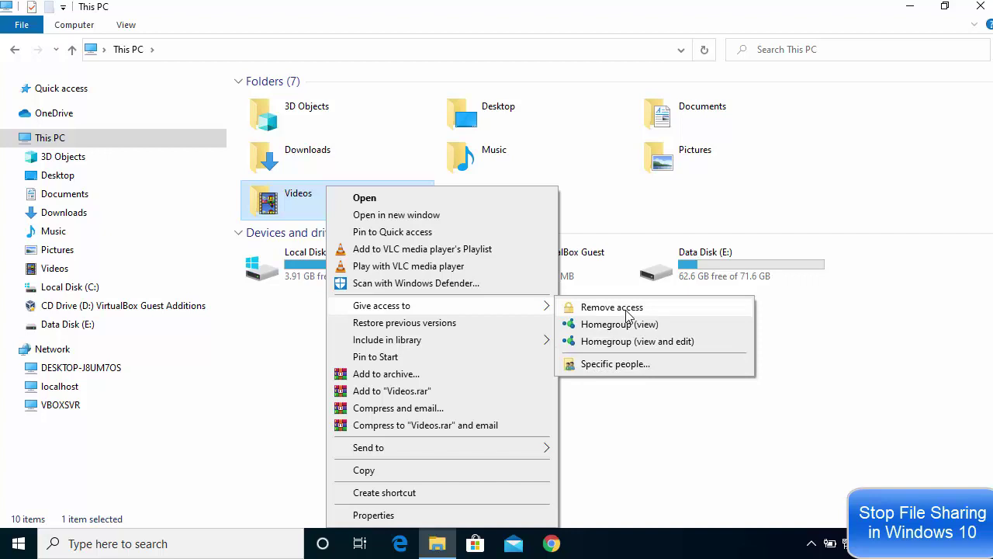
- Share the Videos folder with Everyone at Read/Write permission through Specific people
left_click(608, 369)
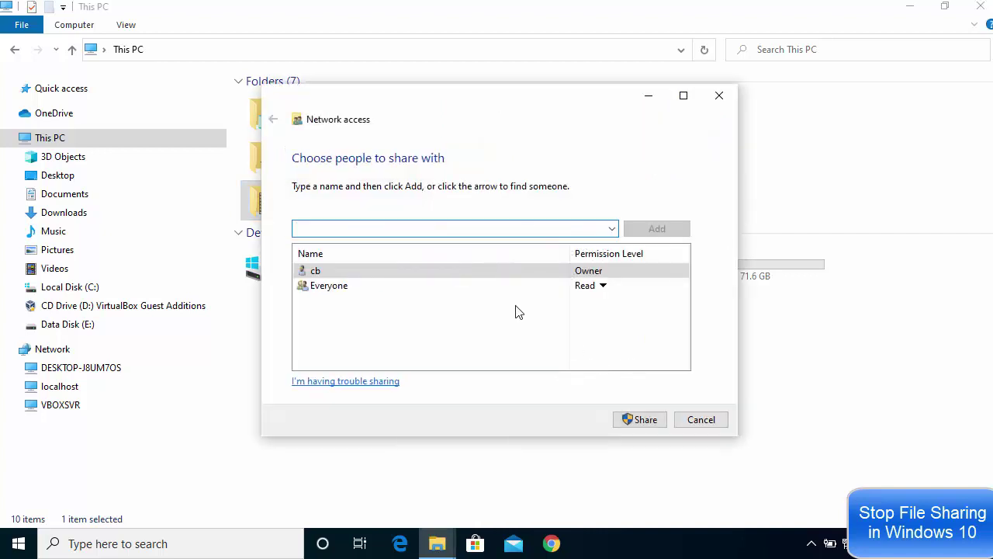
left_click(612, 230)
left_click(640, 326)
left_click(512, 295)
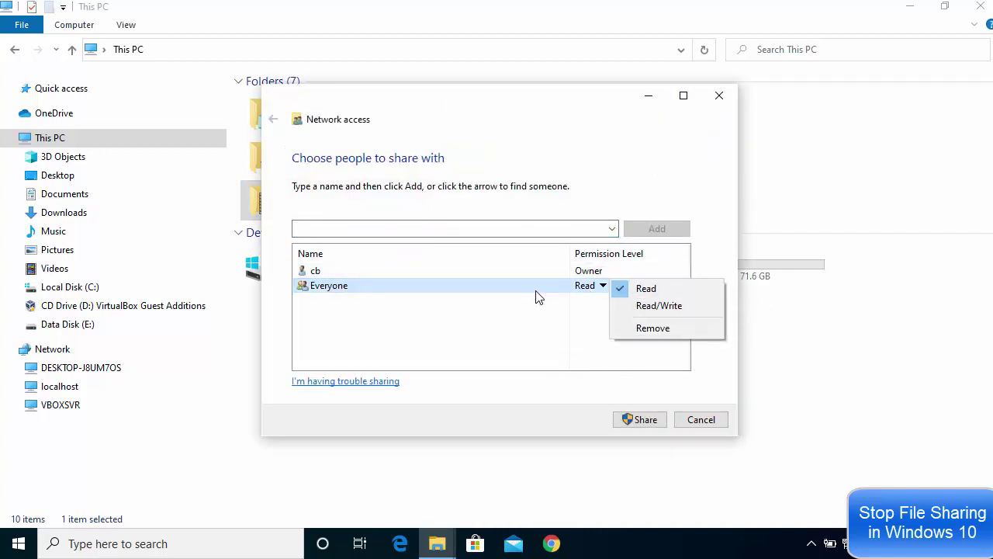
left_click(620, 305)
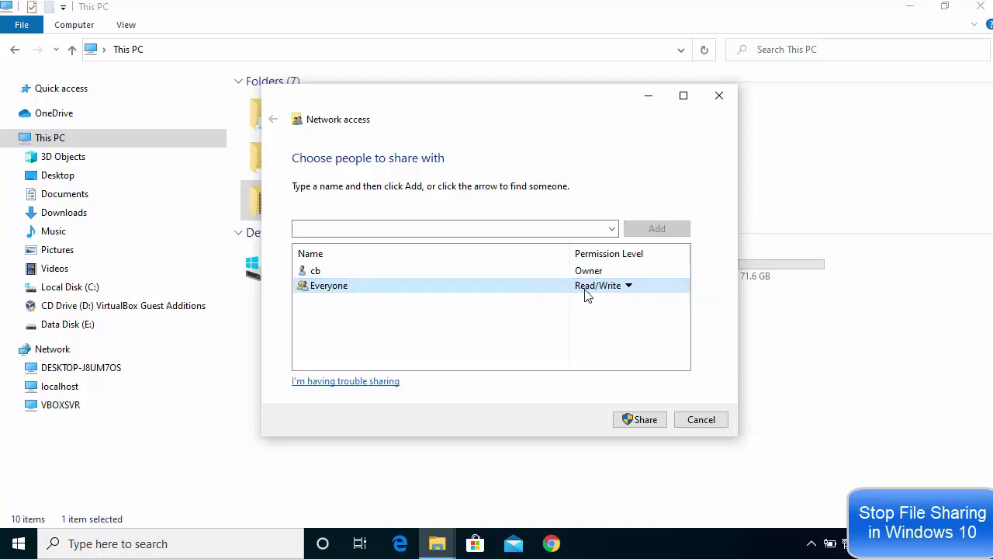
left_click(636, 423)
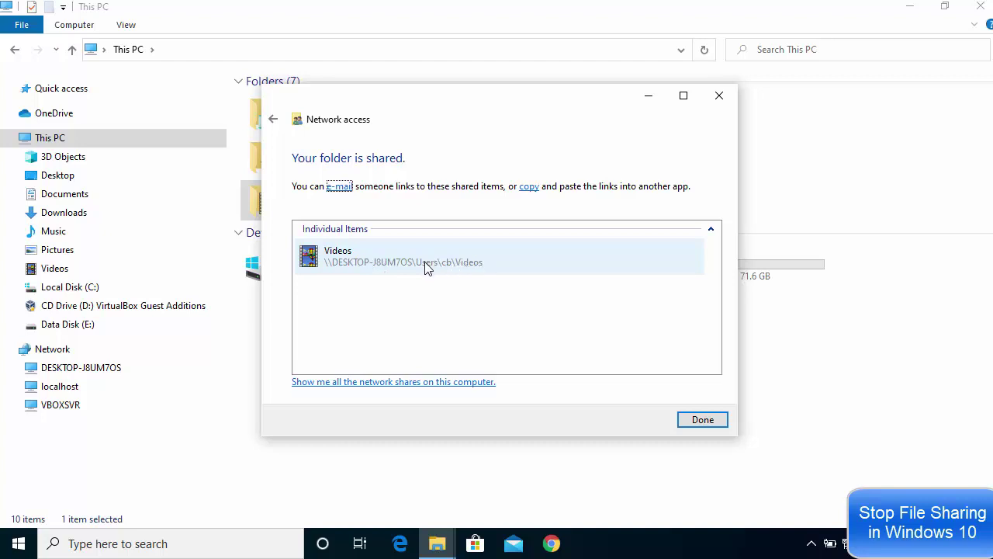
left_click(697, 422)
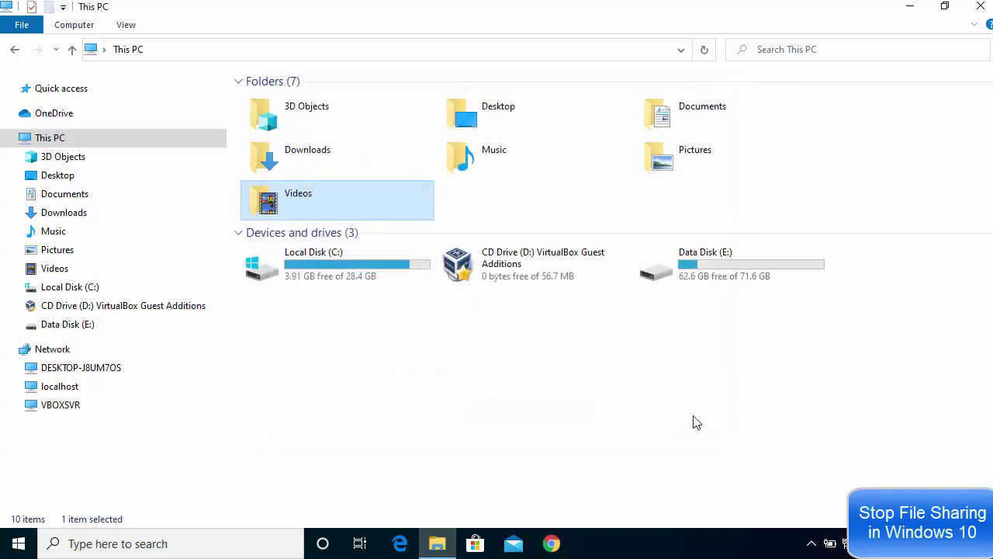
- Navigate the address bar to the \\localhost network location
left_click(209, 55)
key("BackSpace")
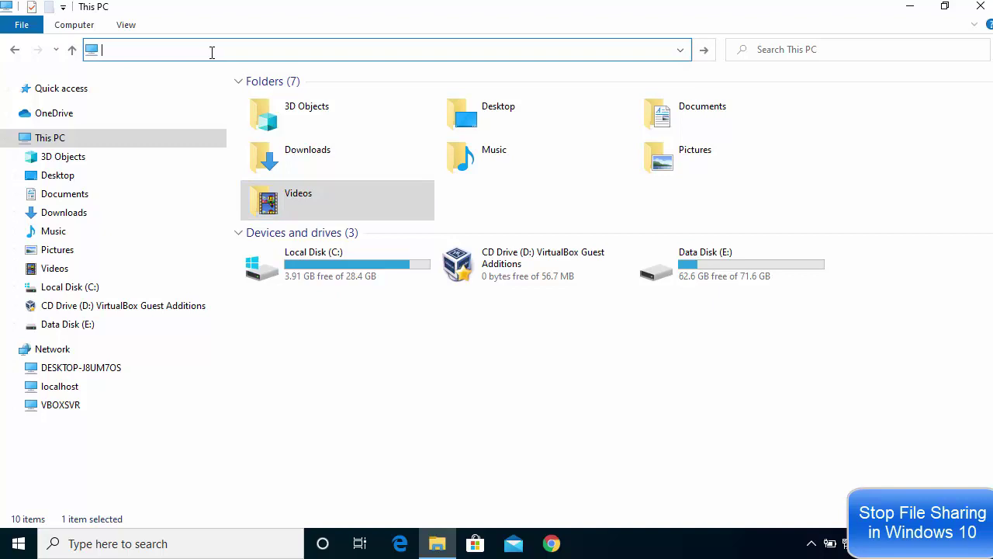
type("\\\\")
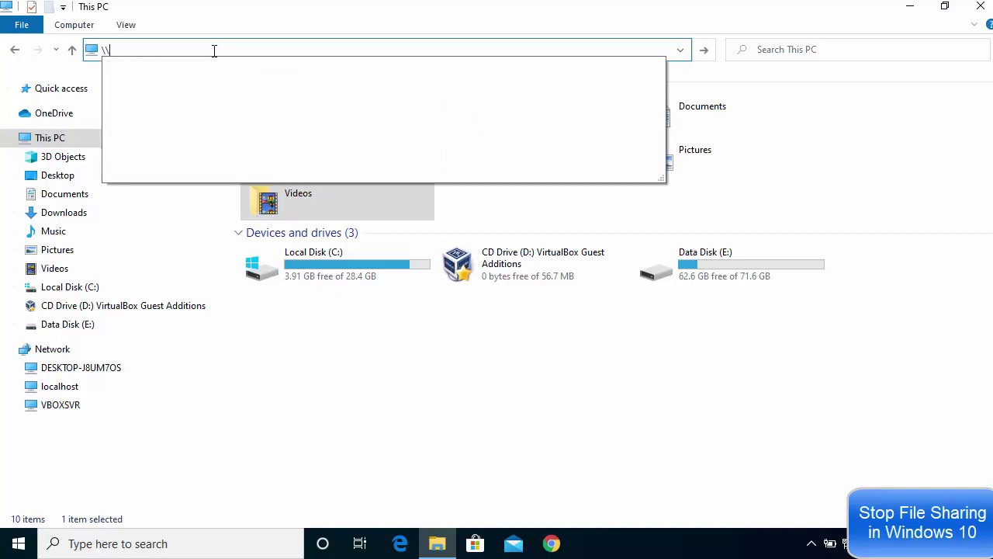
key("Down")
key("Down")
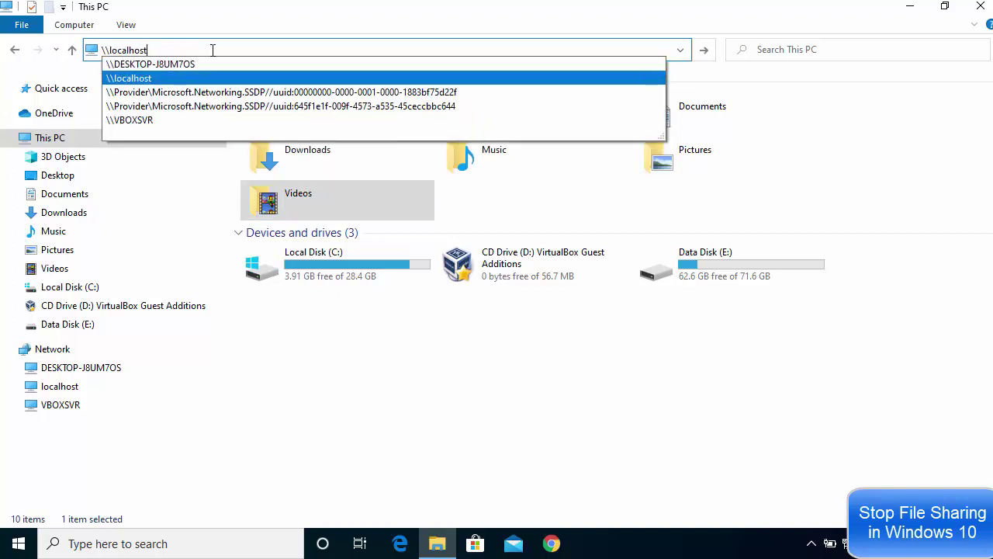
key("Return")
- Browse into Users, the user's folder and Videos, then return to the localhost share list
double_click(286, 99)
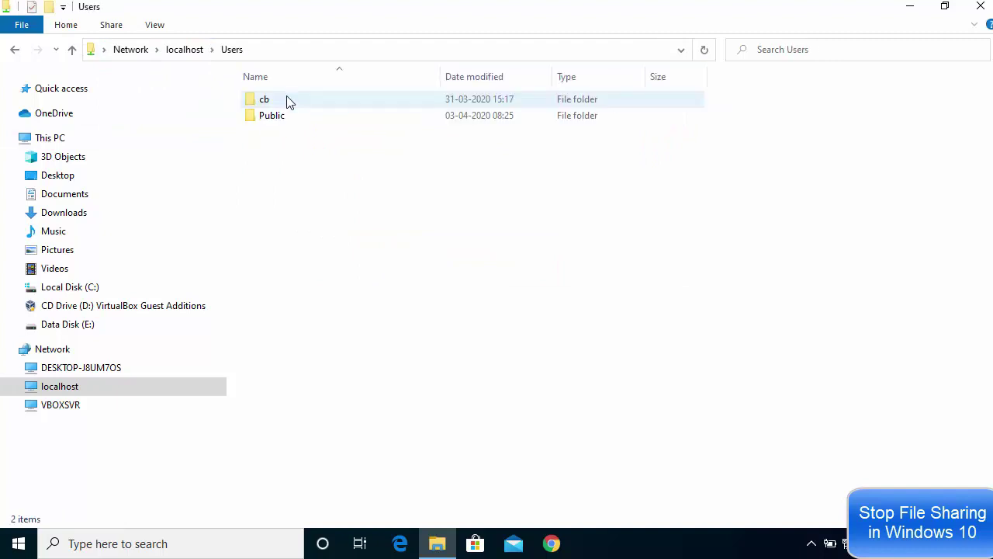
double_click(285, 100)
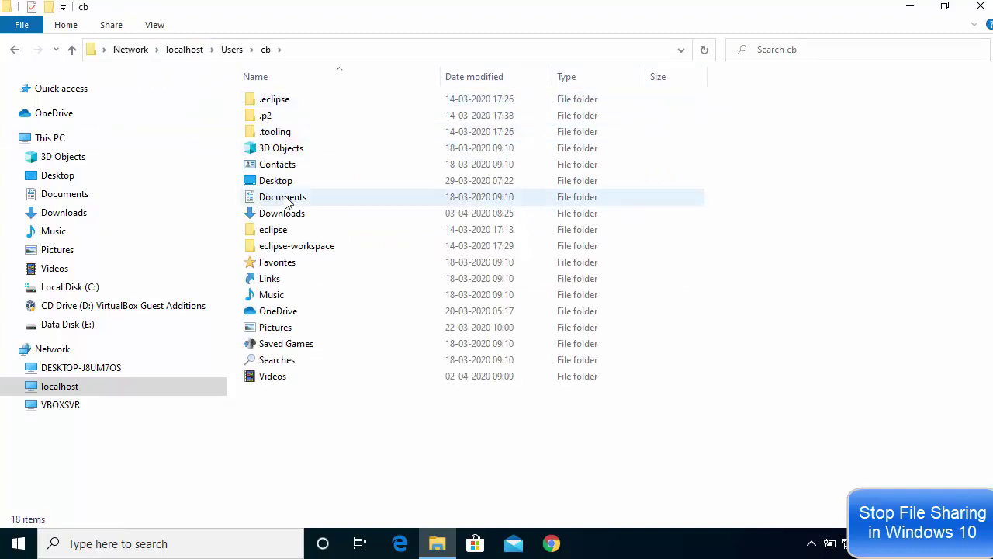
double_click(275, 376)
key("alt+Left")
key("alt+Left")
key("alt+Left")
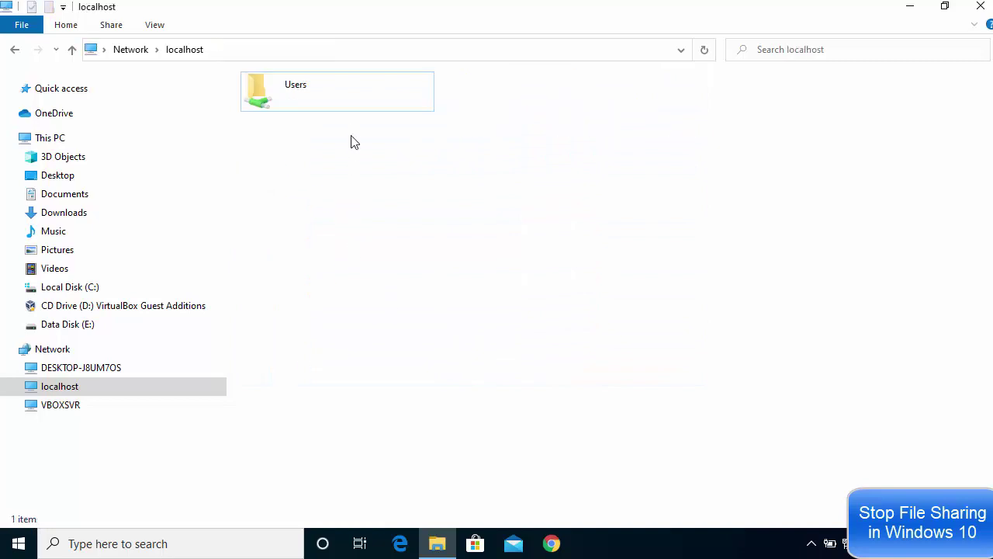
- Open the Users share's Advanced Sharing settings and uncheck Share this folder
right_click(347, 105)
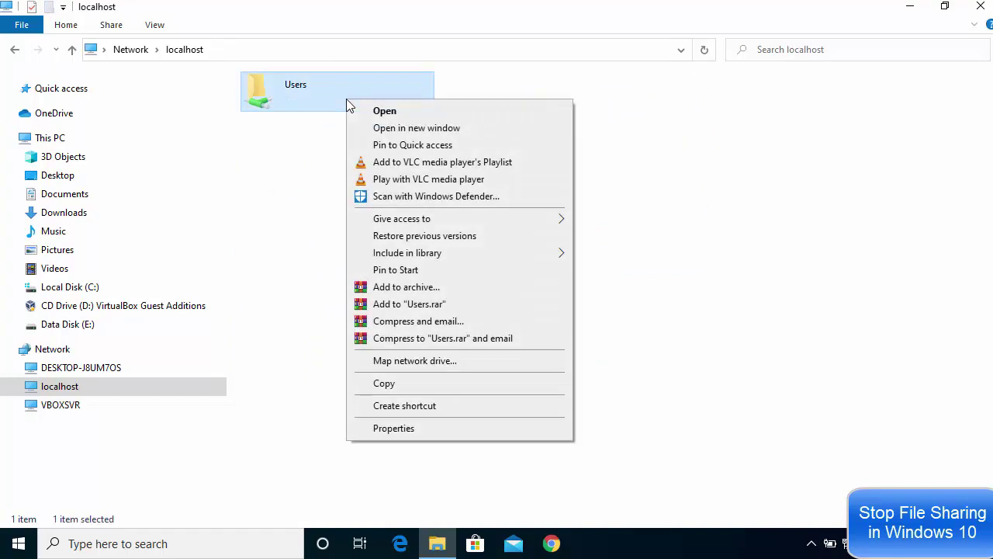
left_click(404, 428)
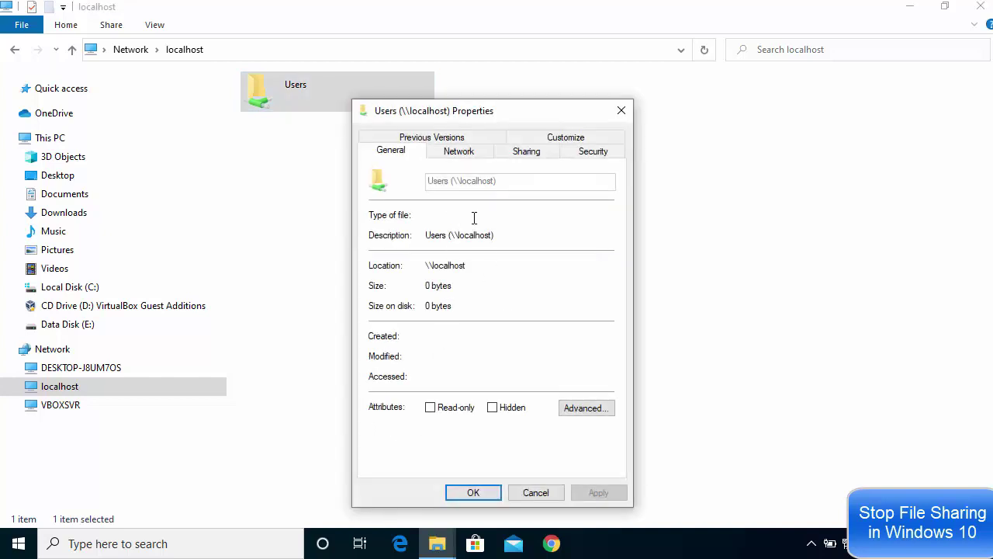
left_click(533, 155)
left_click(413, 341)
left_click(374, 164)
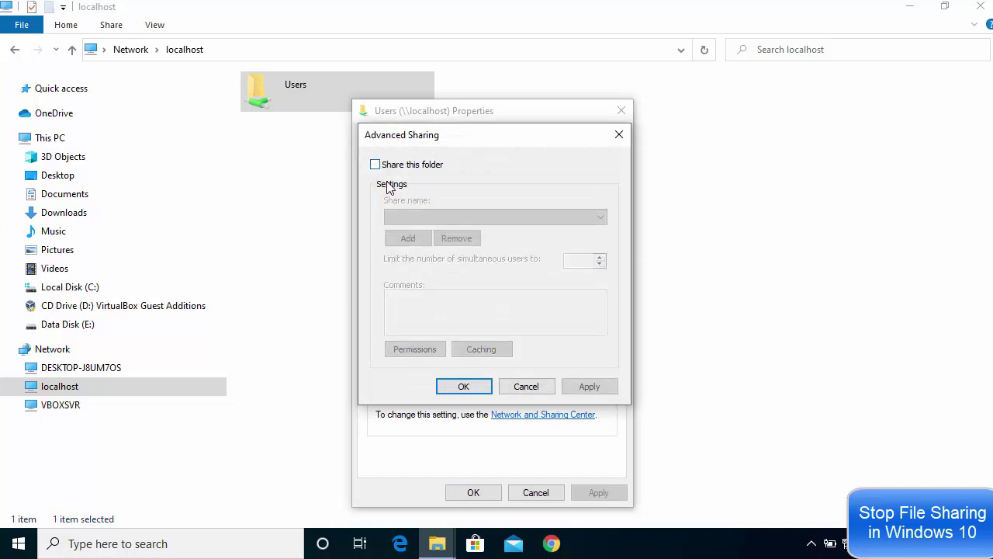
- Apply and confirm disconnecting two users, skip attribute errors, and refresh localhost
left_click(587, 392)
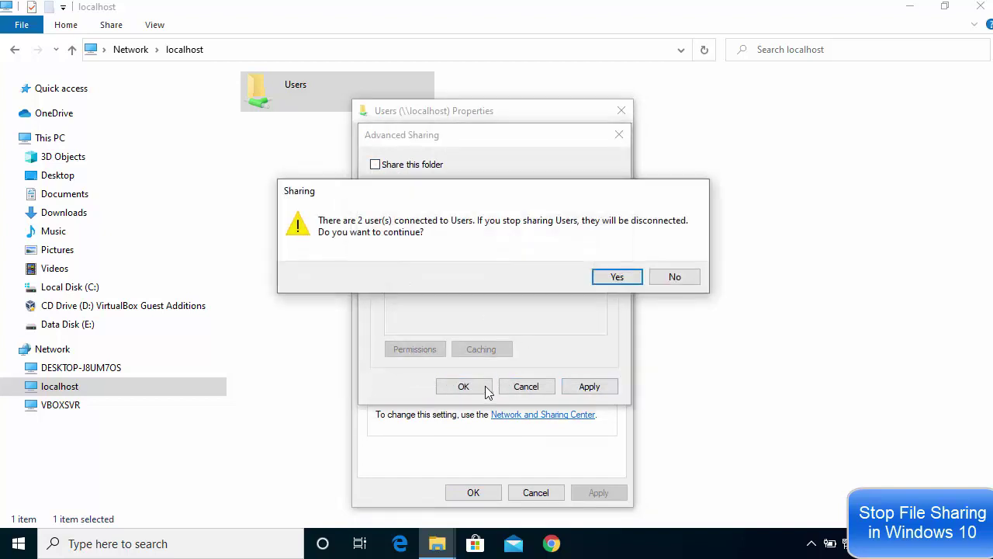
left_click(619, 277)
left_click(463, 386)
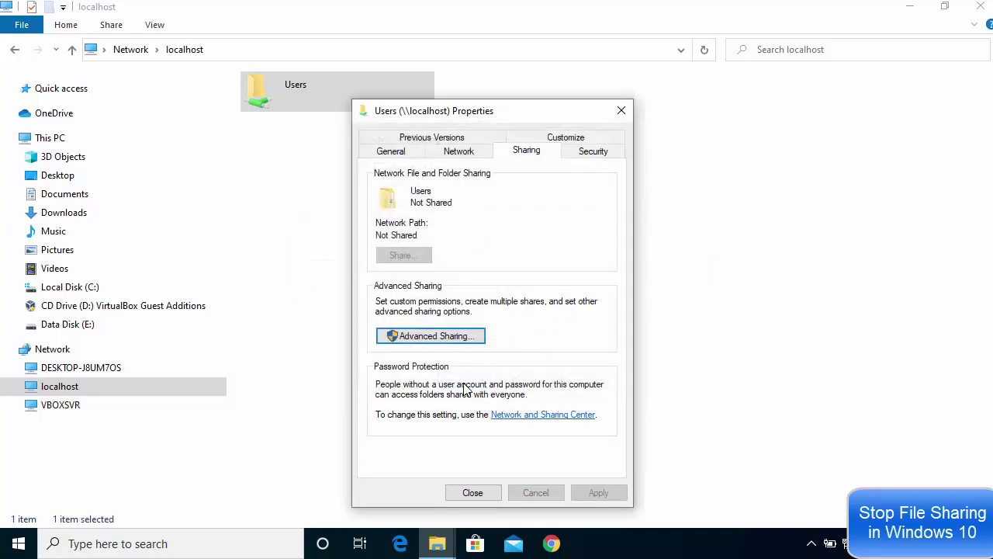
left_click(475, 493)
left_click(496, 265)
right_click(471, 166)
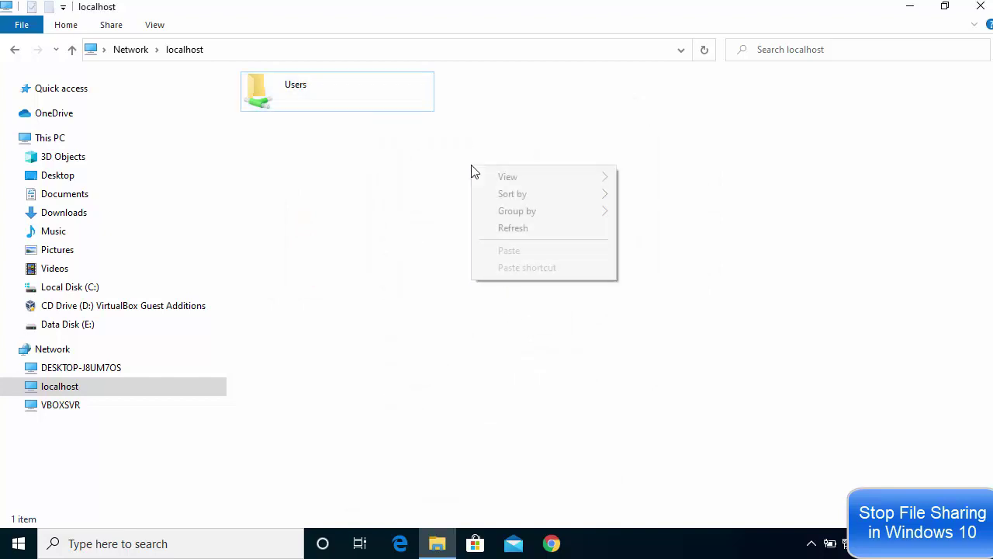
left_click(522, 229)
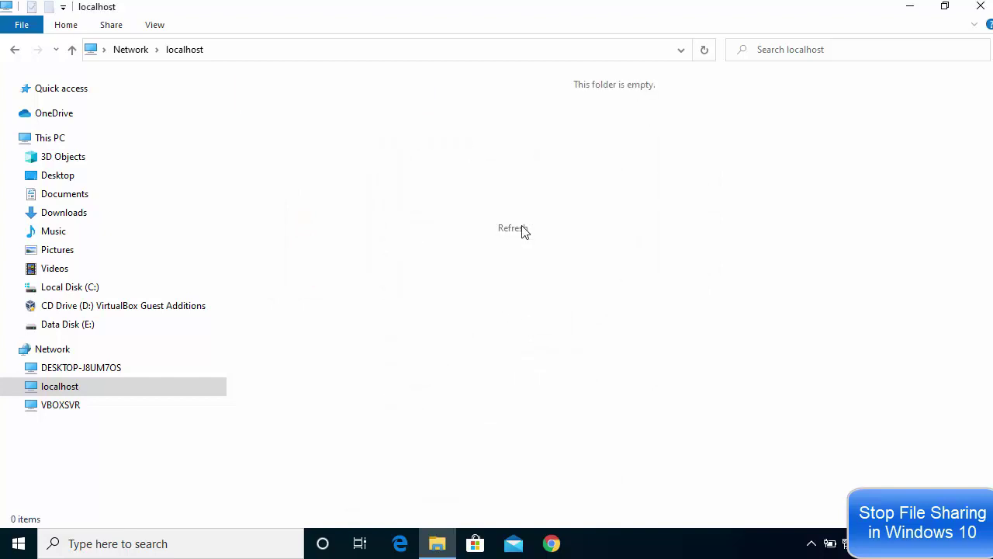